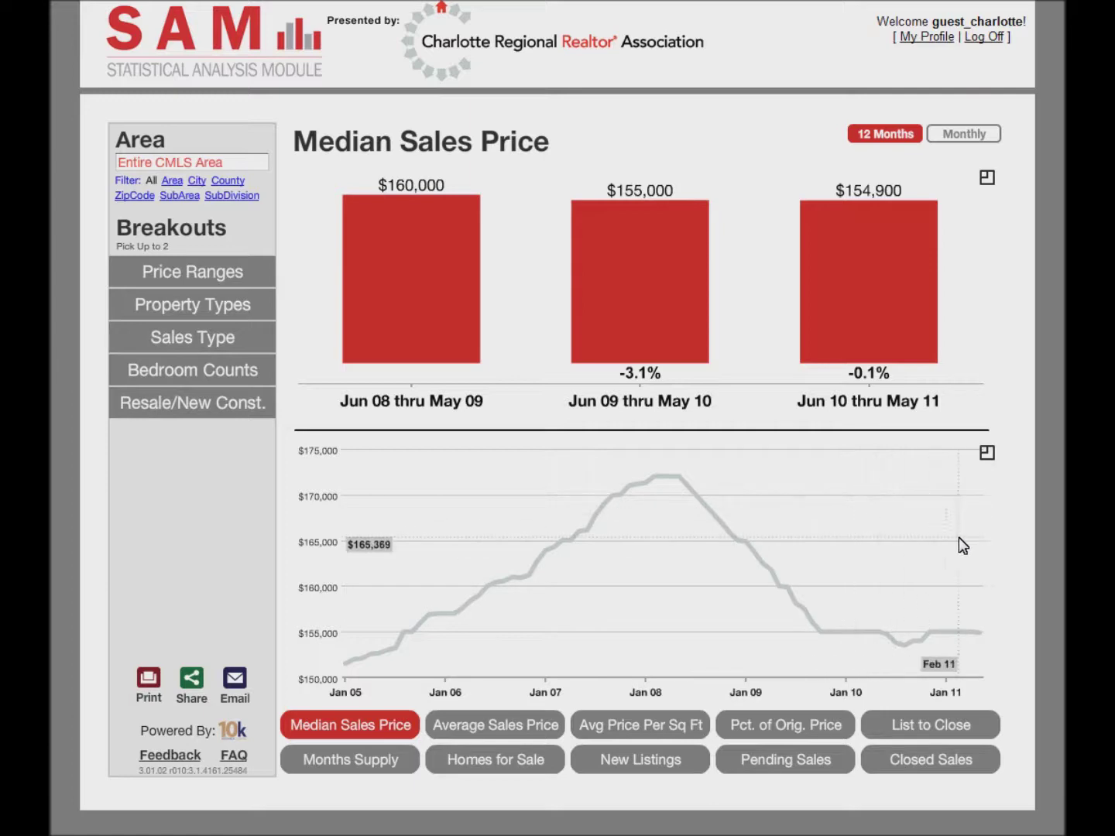
Check the monthly view, return to Rolling 12 Months, and keep Entire CMLS Area as the area.
left_click(961, 135)
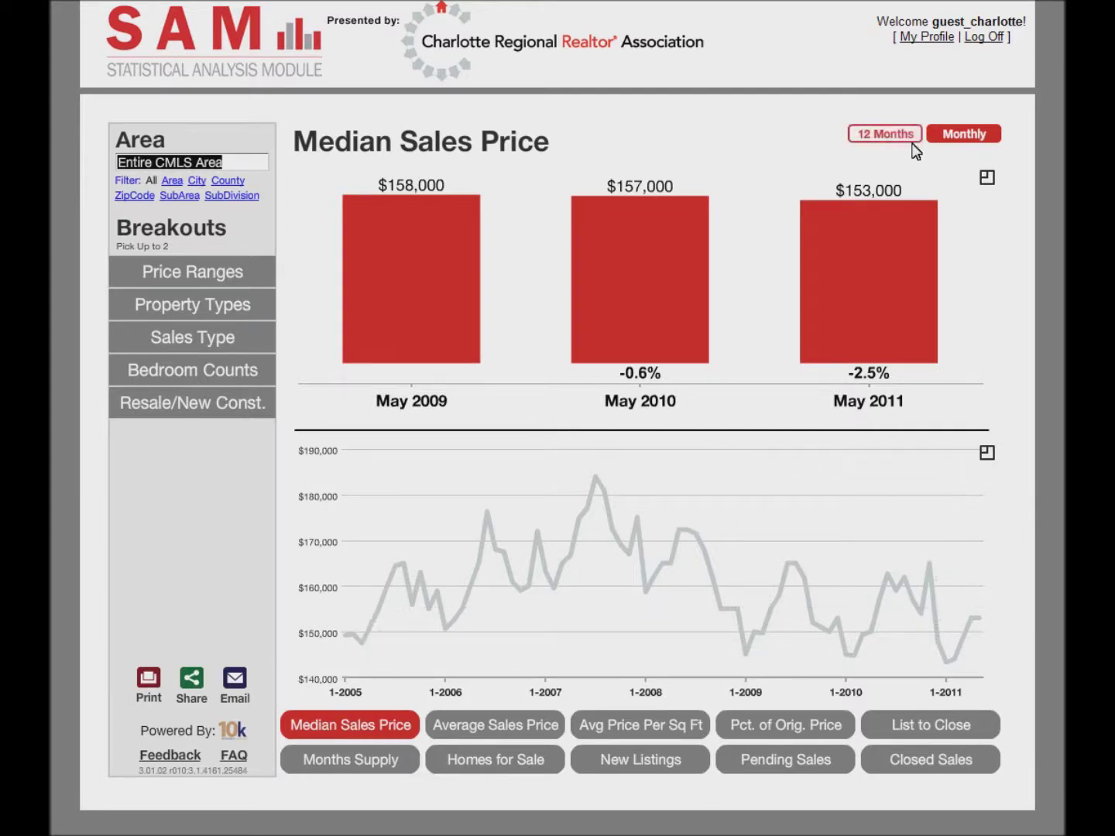
left_click(887, 136)
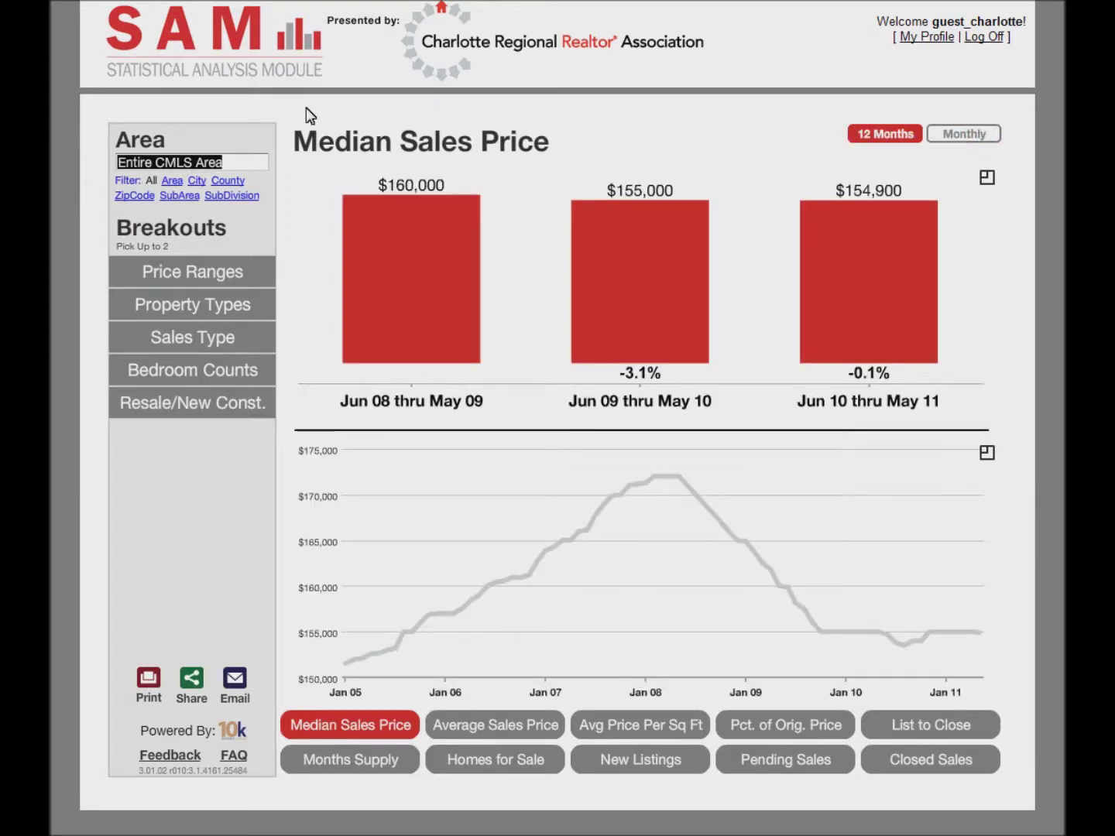
left_click(232, 161)
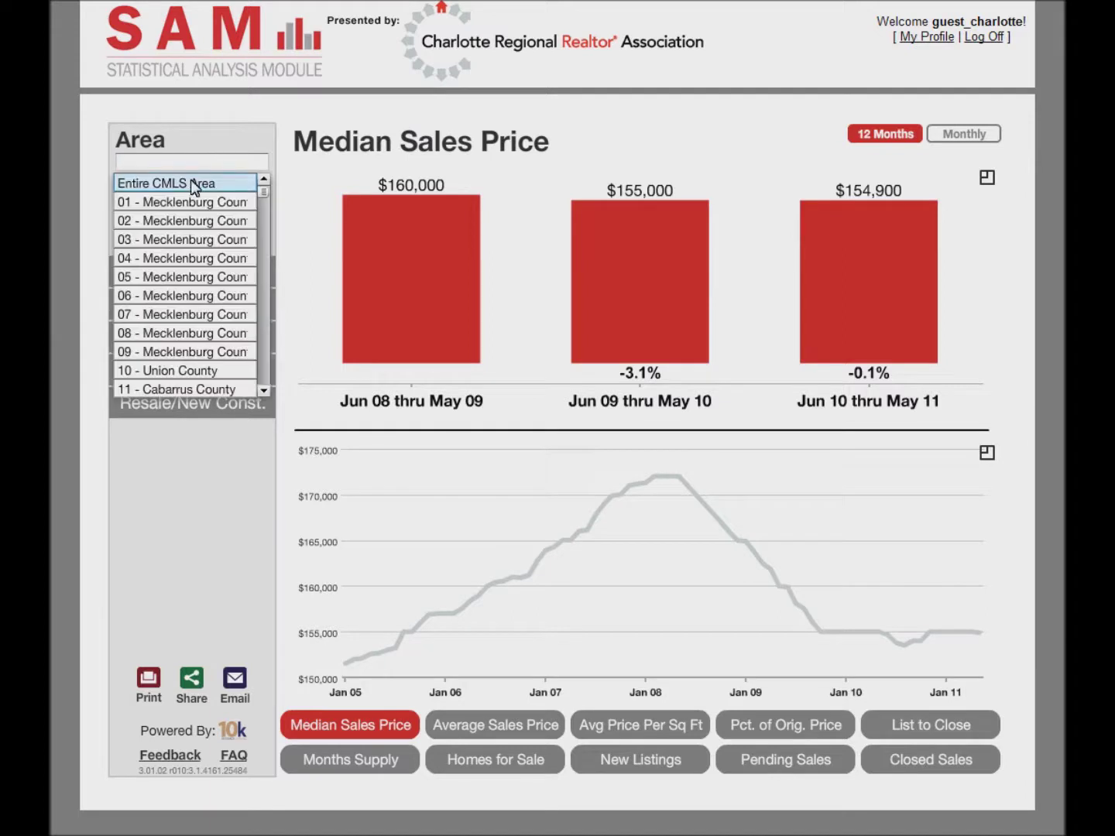
left_click(192, 185)
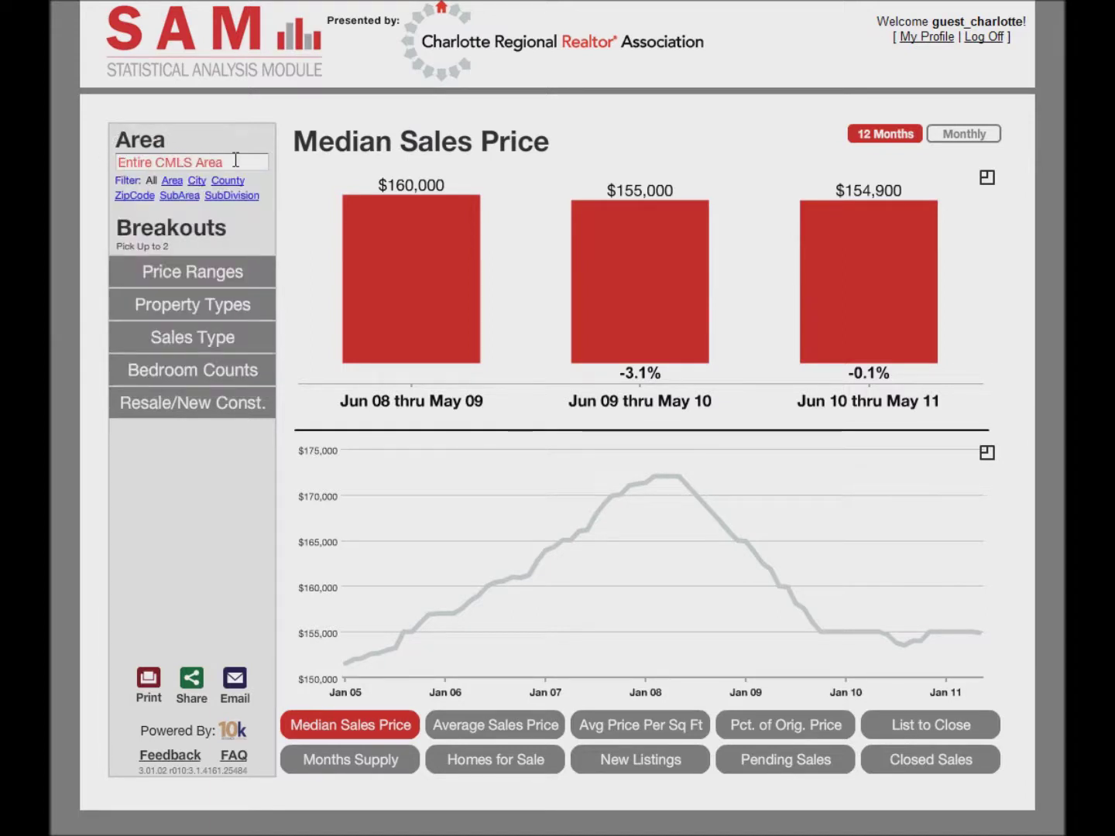
left_click(261, 164)
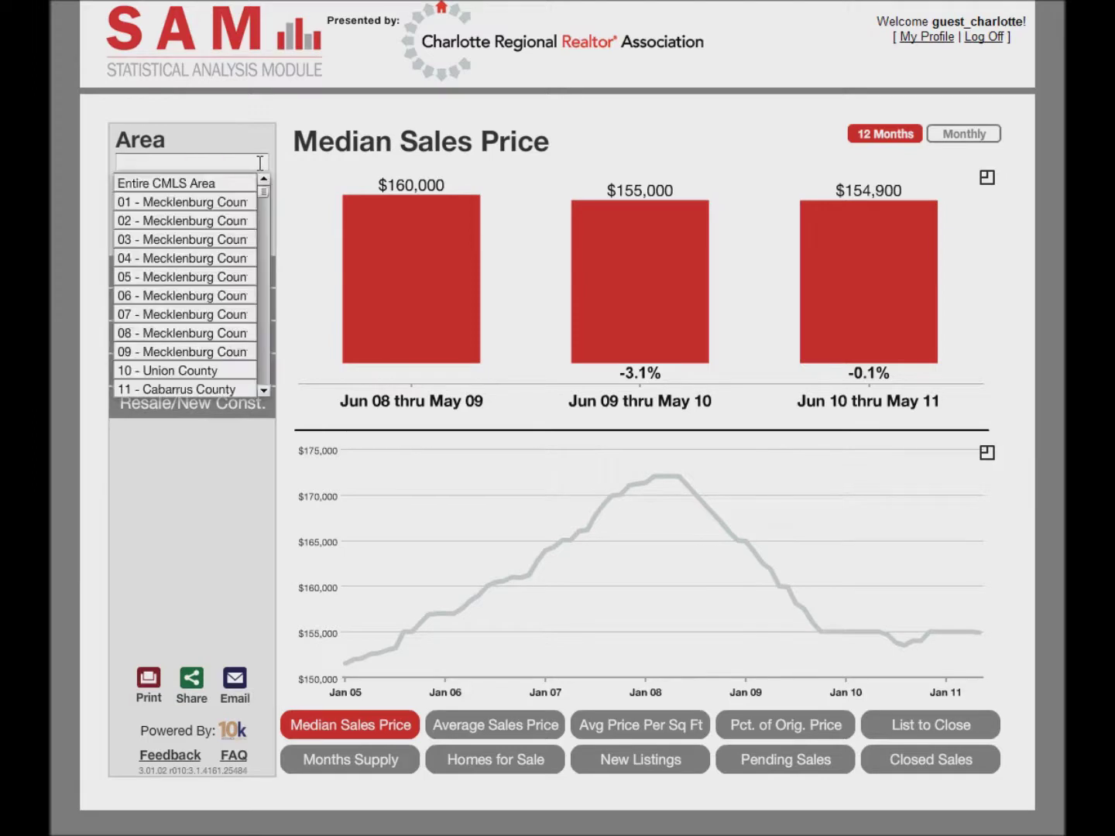
mouse_move(264, 194)
left_mouse_down()
mouse_move(261, 307)
mouse_move(263, 185)
left_mouse_up()
left_click(220, 132)
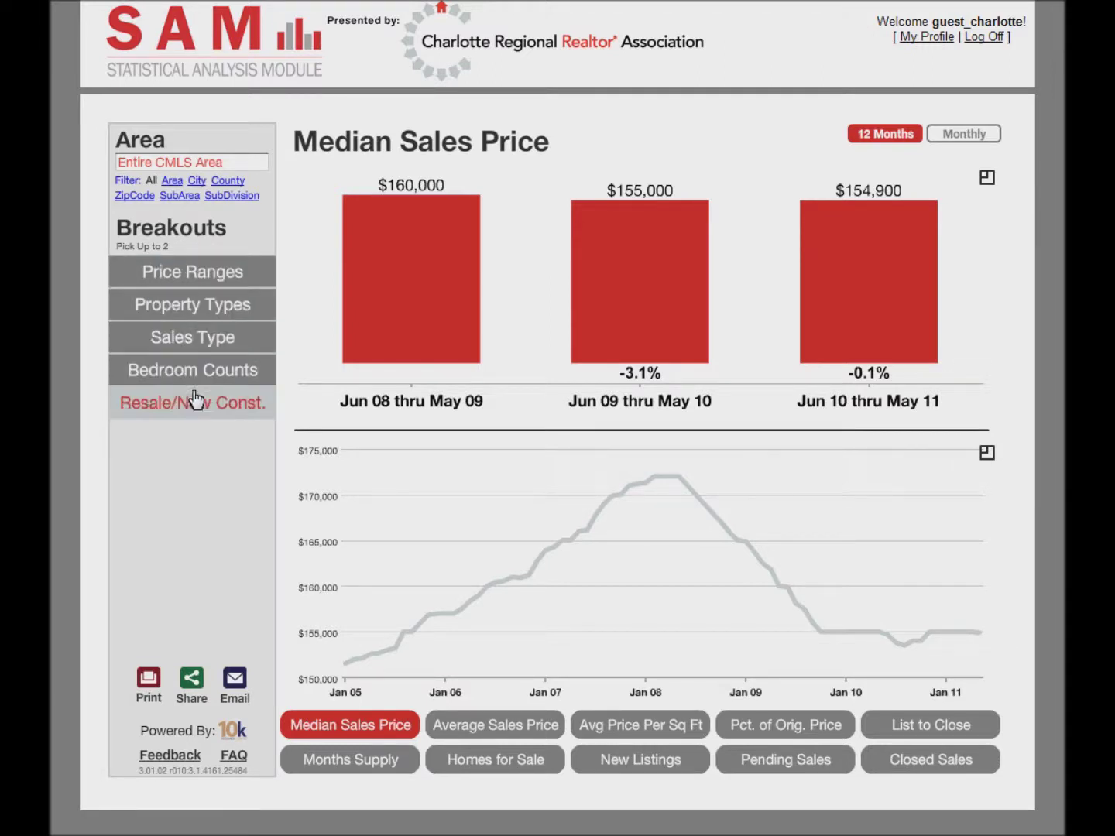
Try Sales Type and Property Types breakouts, ending with Property Types plus Bedroom Counts.
left_click(189, 341)
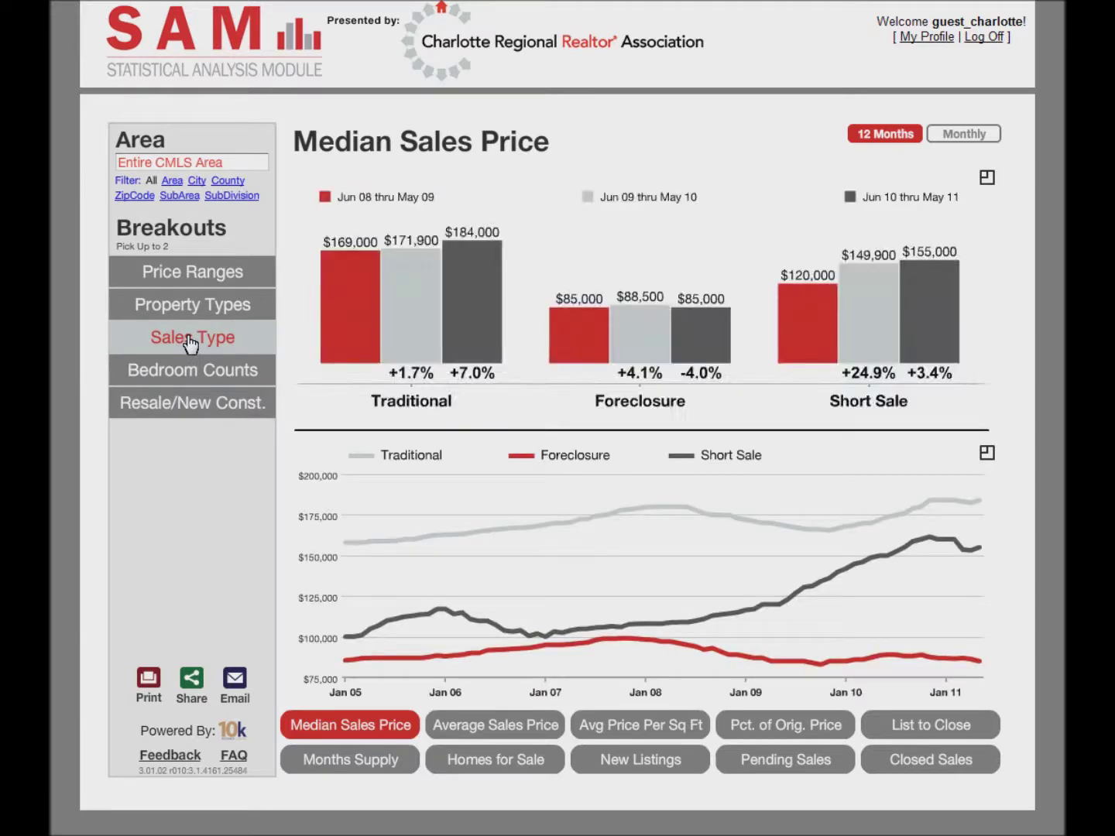
left_click(193, 306)
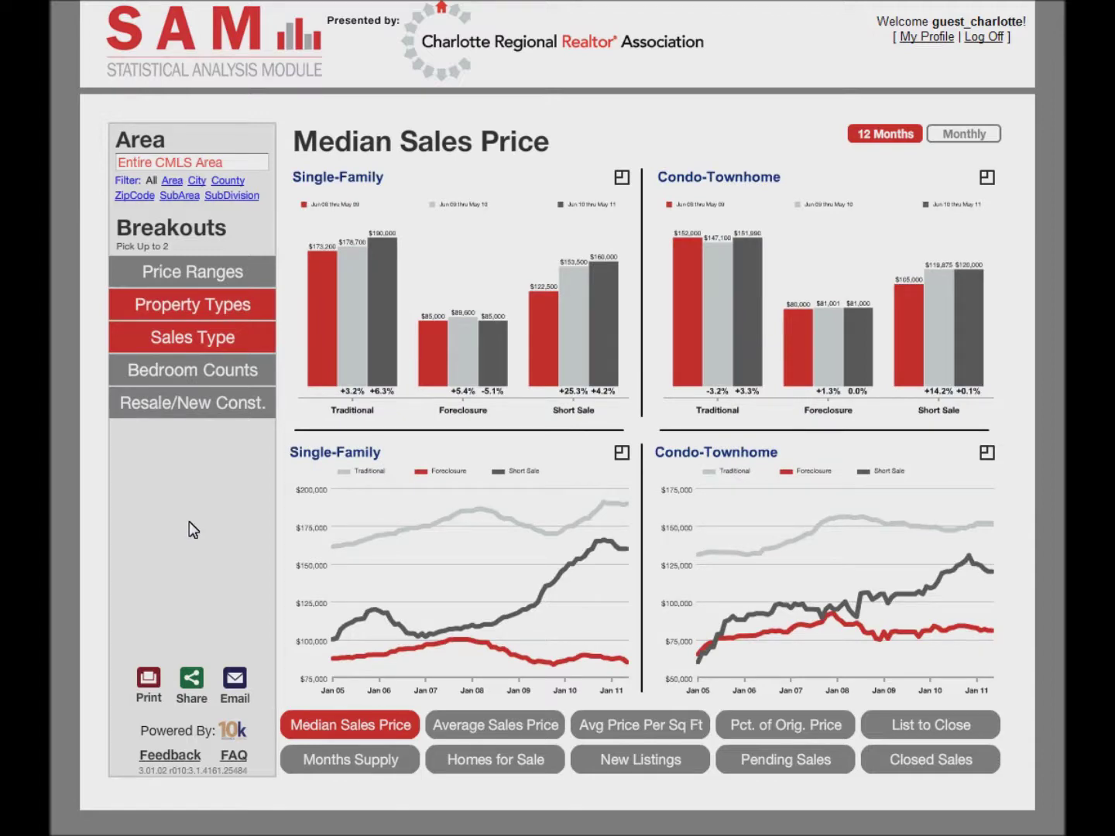
left_click(195, 305)
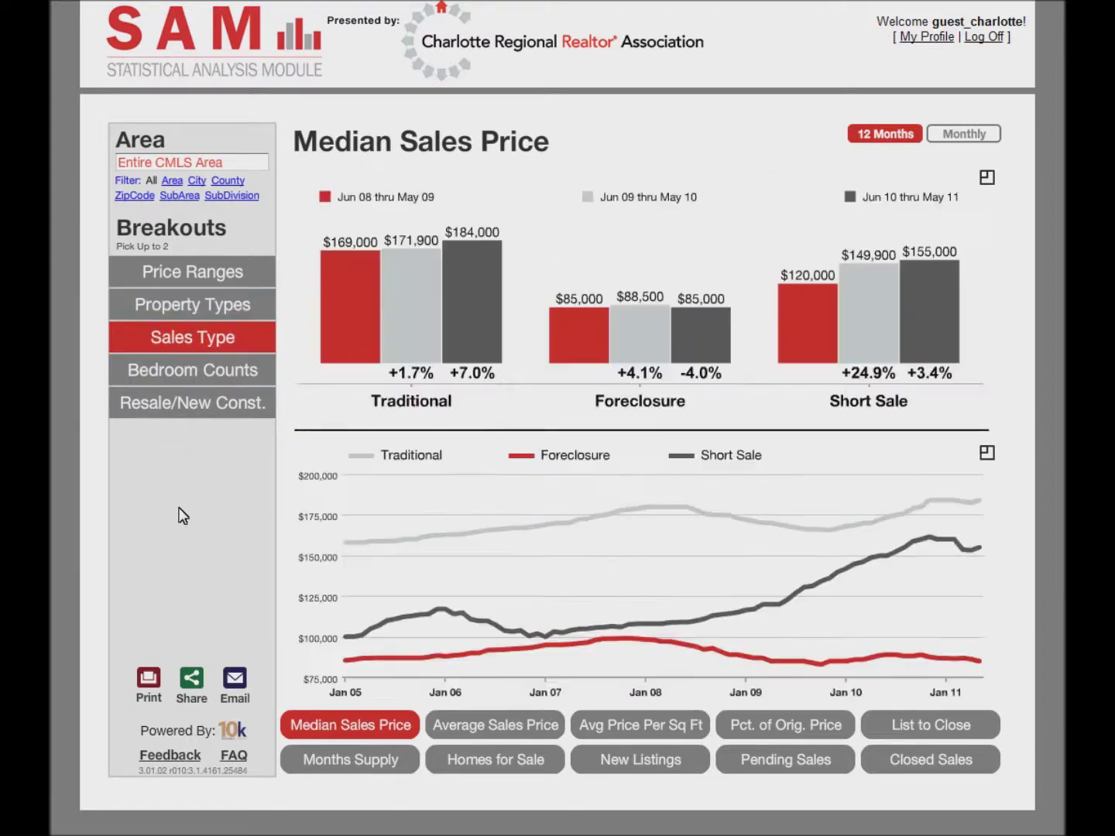
left_click(194, 312)
left_click(192, 371)
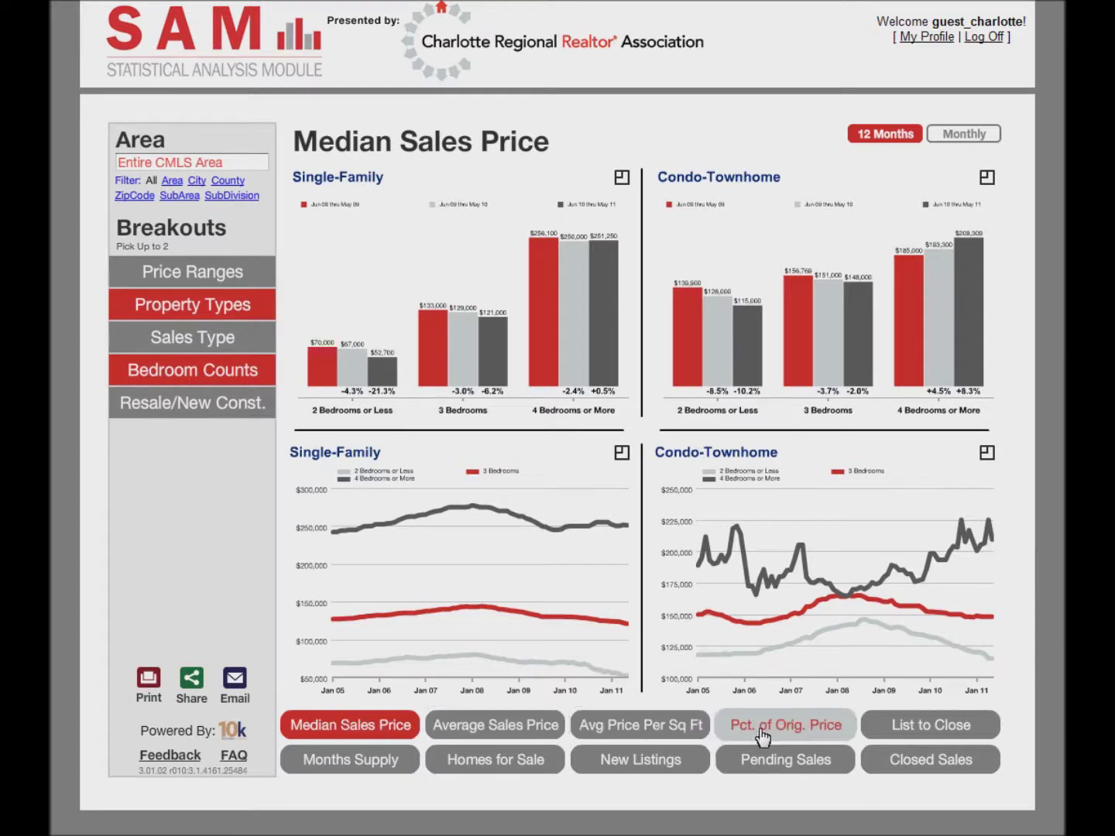
Switch to Closed Sales, enlarge and restore the Single-Family line chart, then enter print mode.
left_click(927, 758)
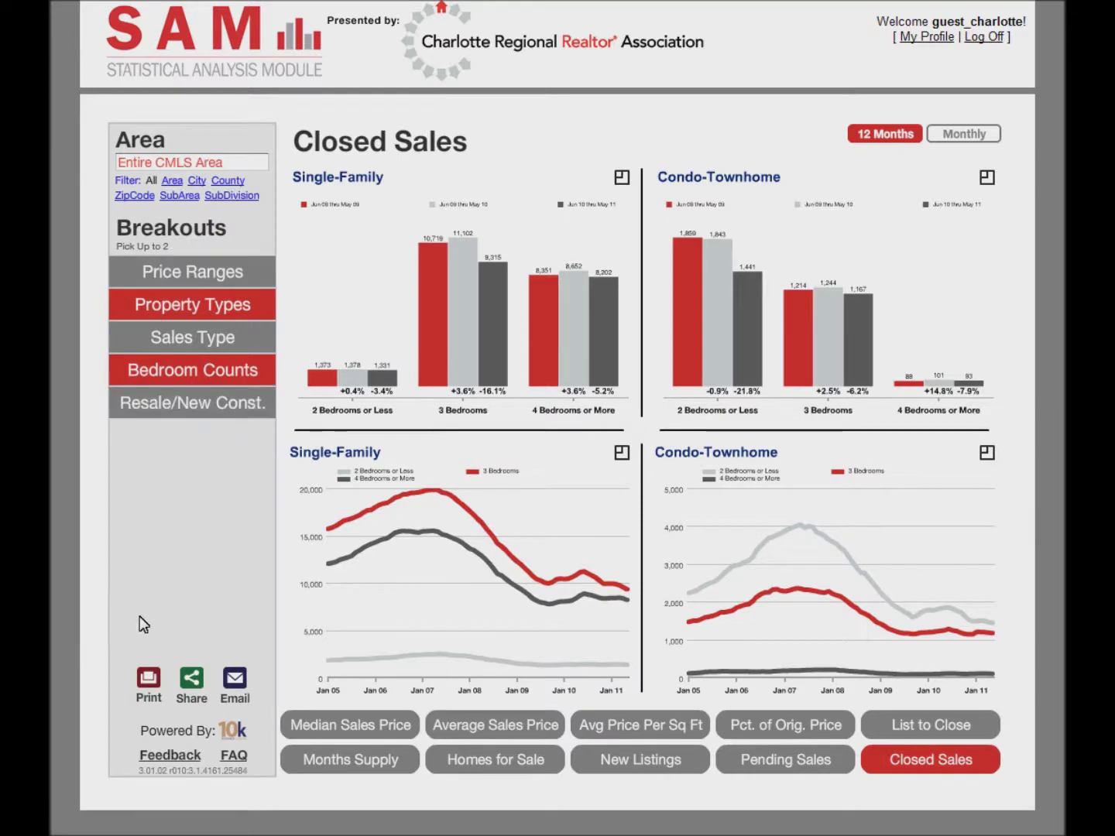
left_click(620, 455)
left_click(985, 178)
left_click(144, 680)
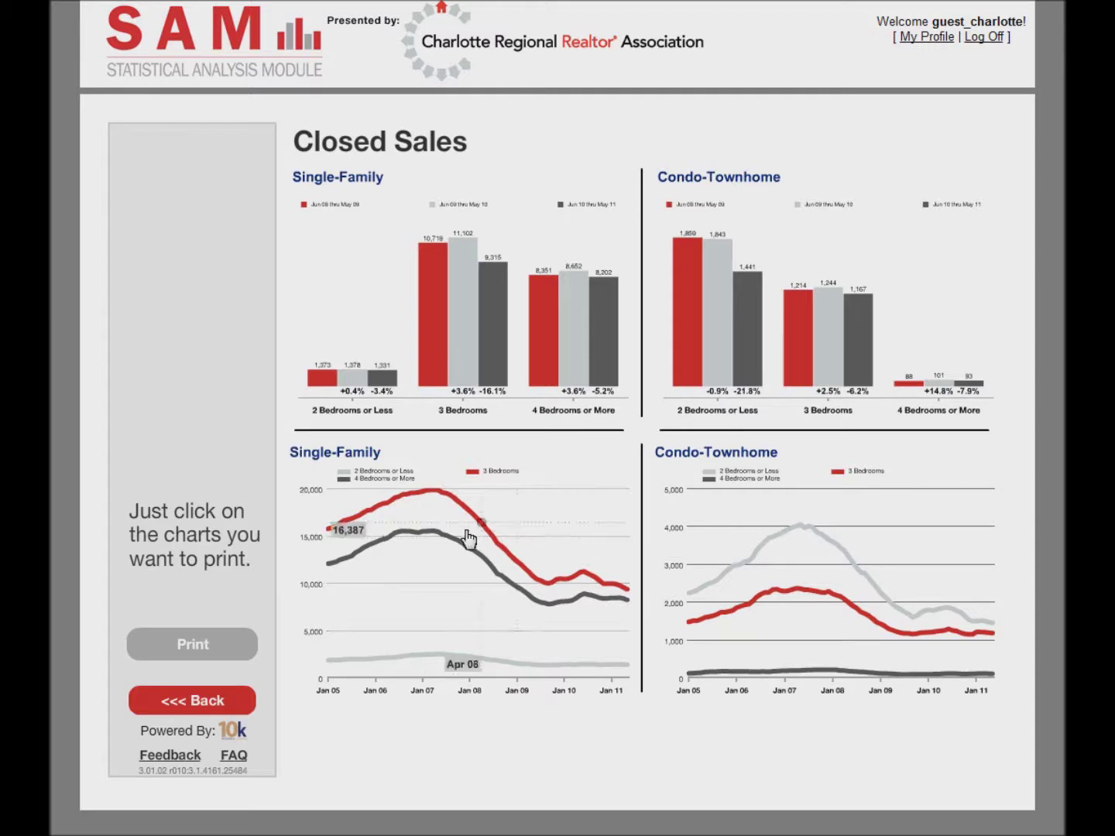
Select the Single-Family closed sales line chart and print it.
left_click(578, 474)
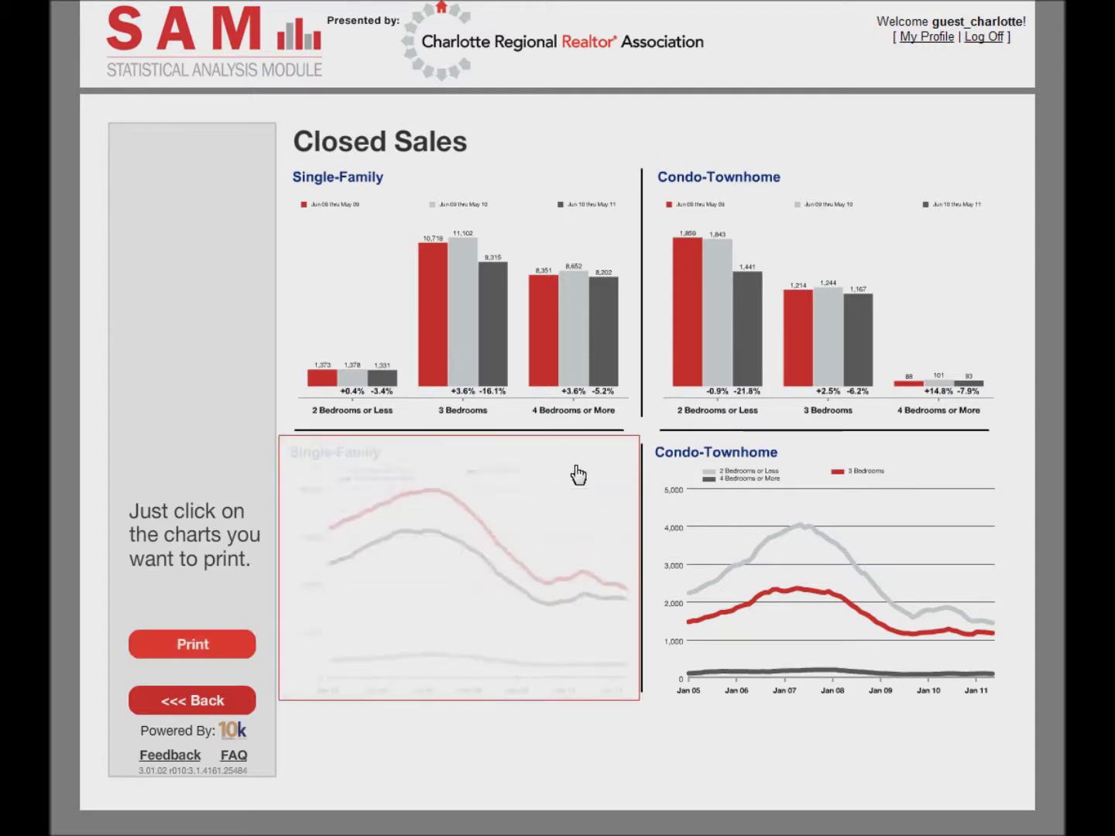
left_click(192, 646)
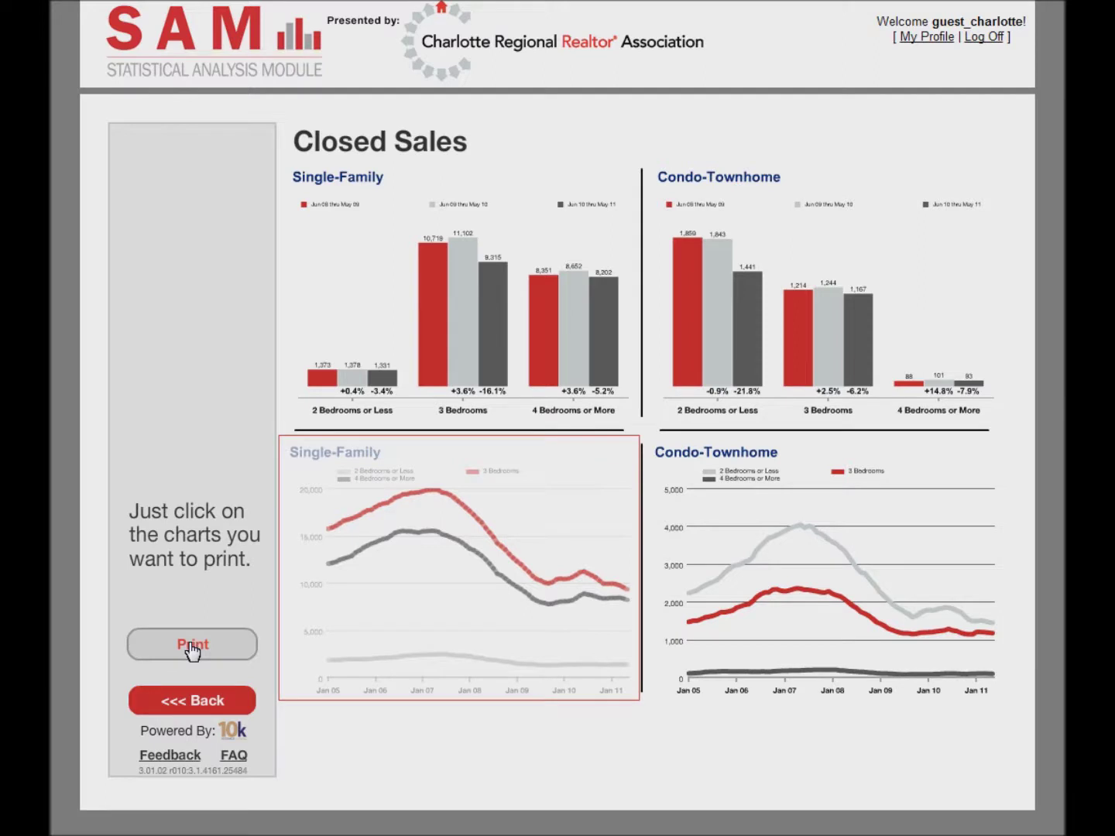
Leave print mode and share the Single-Family line chart on Twitter.
left_click(192, 700)
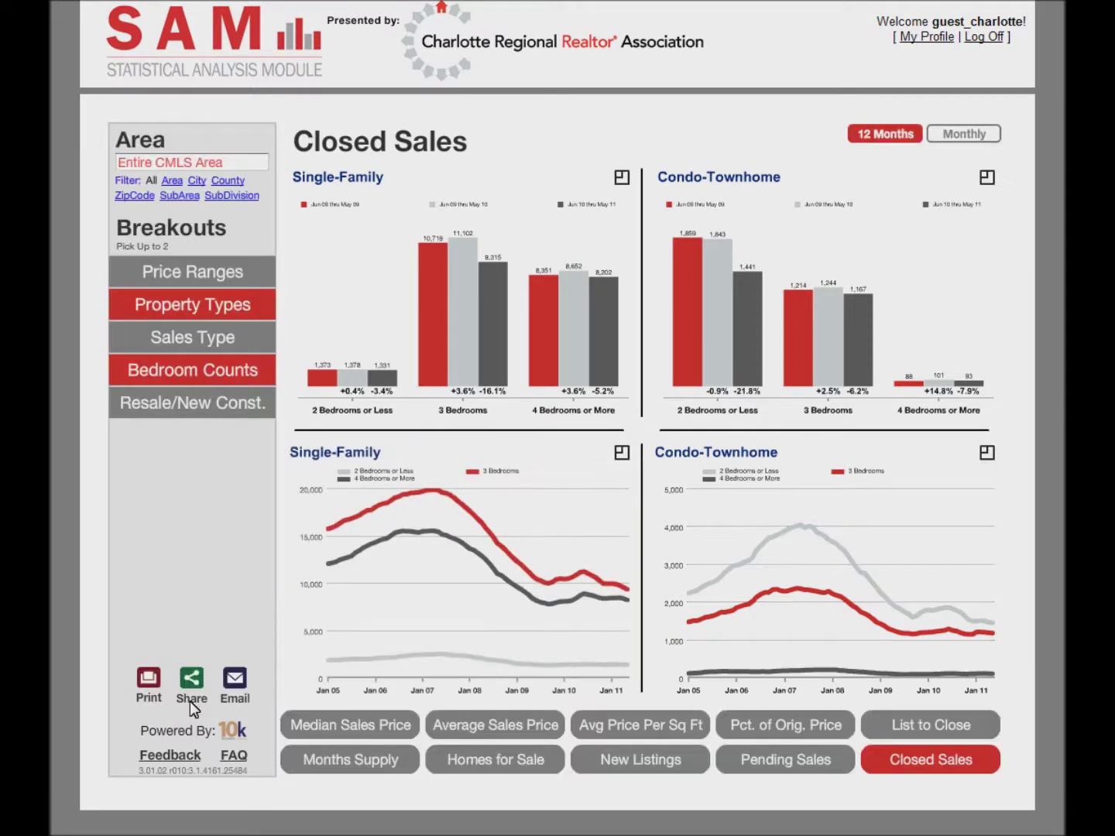
left_click(192, 680)
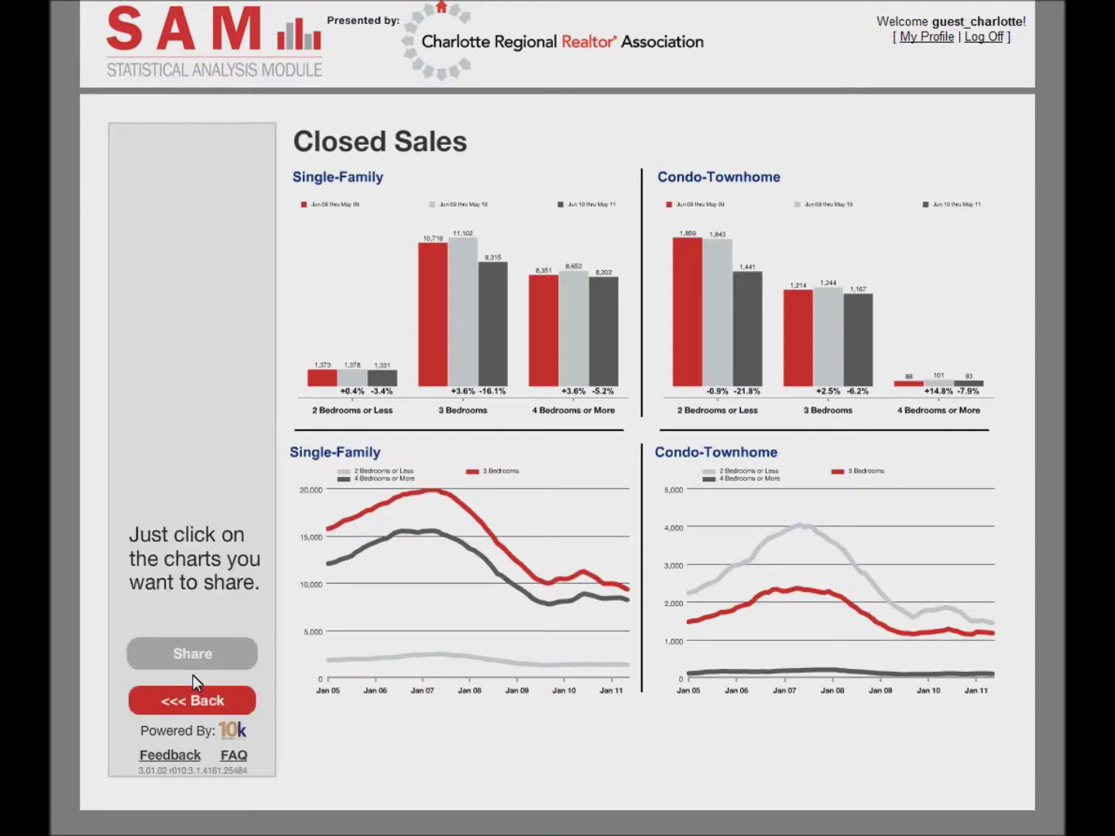
left_click(573, 467)
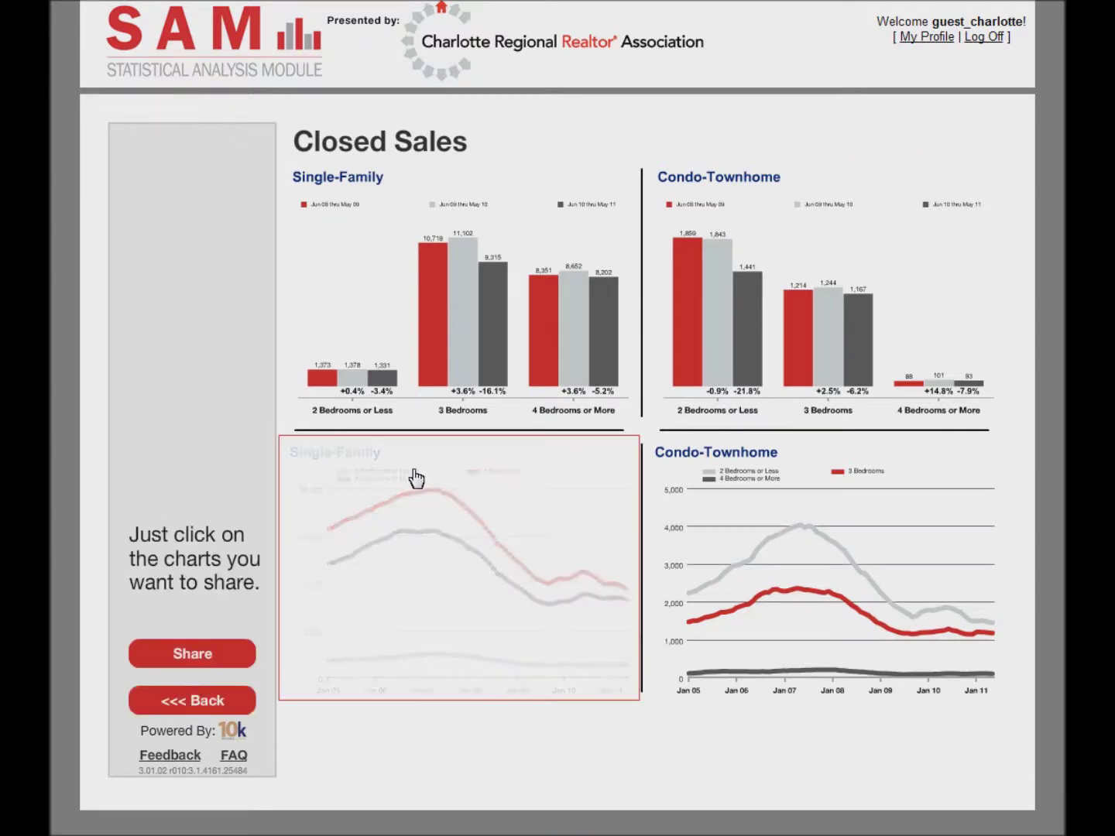
left_click(179, 654)
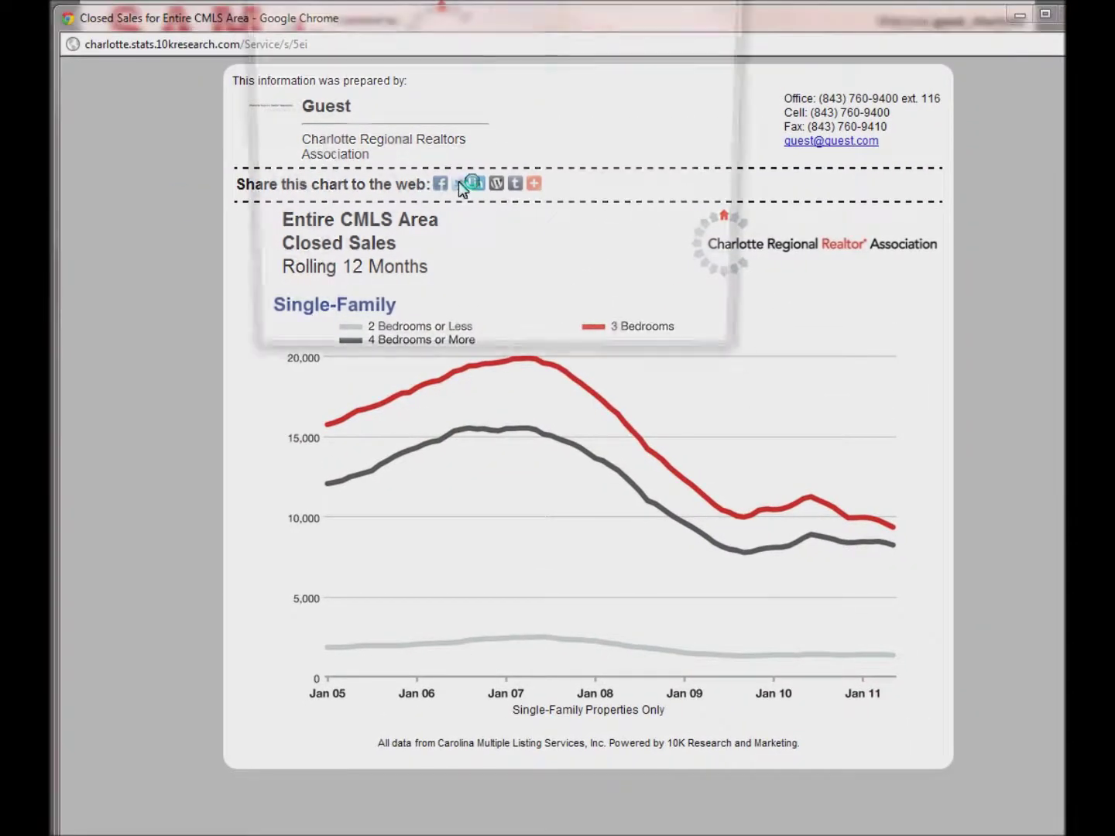
left_click(459, 184)
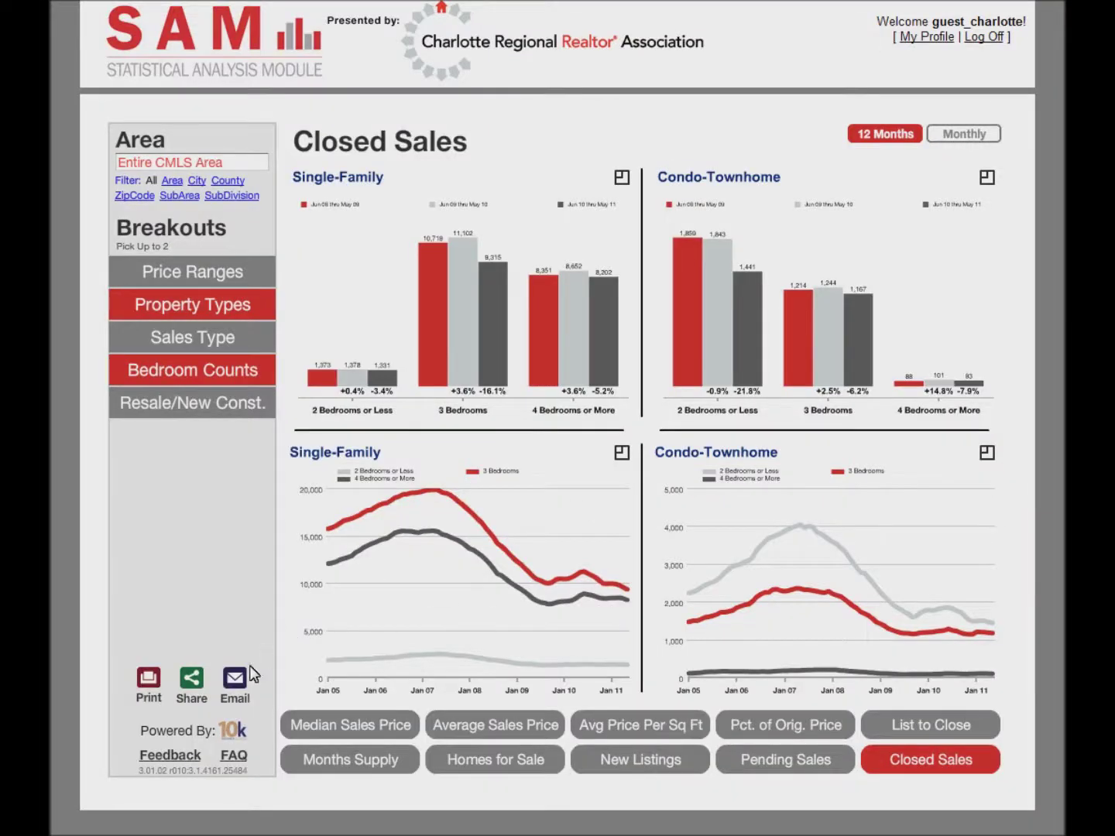
Open the email page for the Single-Family line chart and select its web address.
left_click(233, 679)
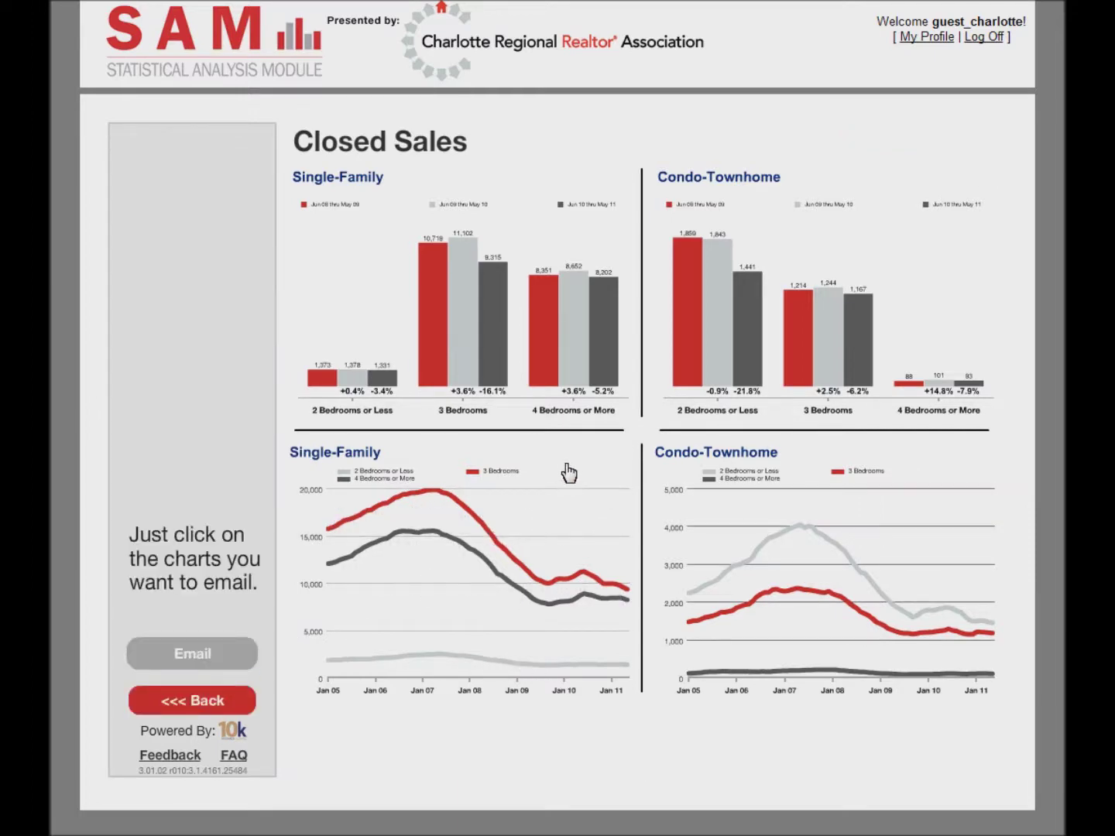
left_click(568, 472)
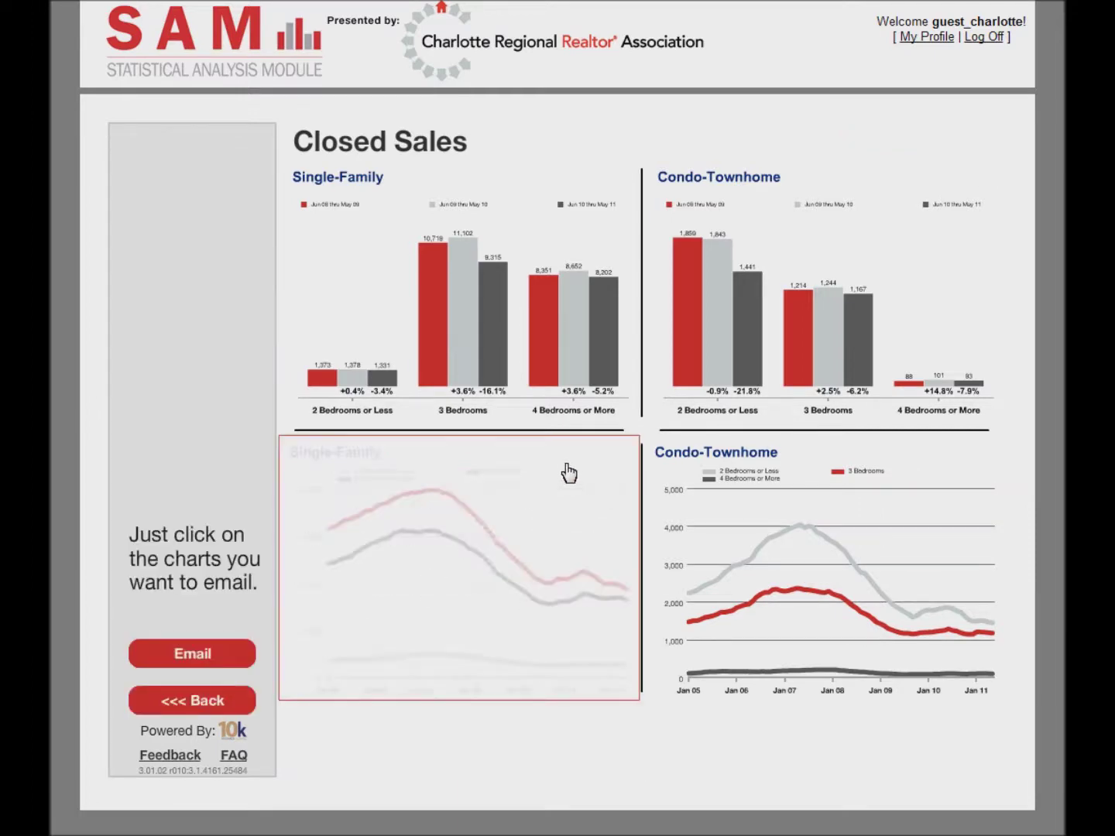
left_click(184, 657)
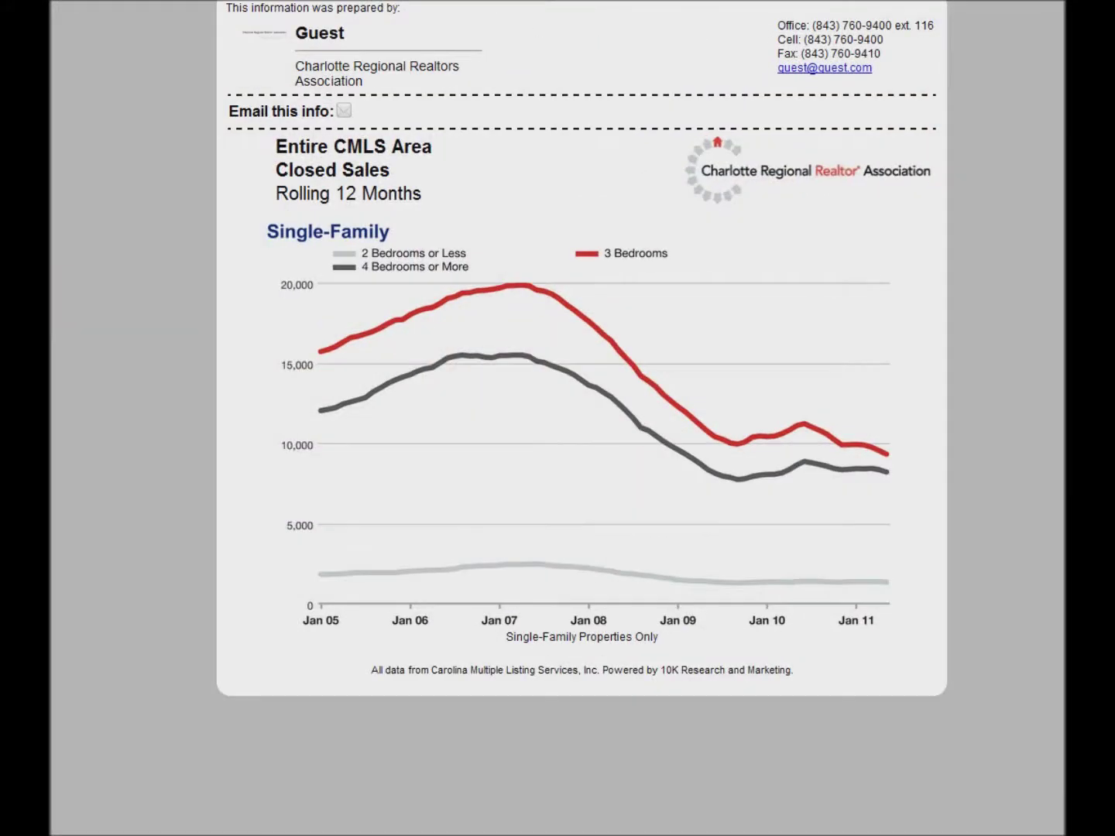
left_click_drag(341, 62, 90, 60)
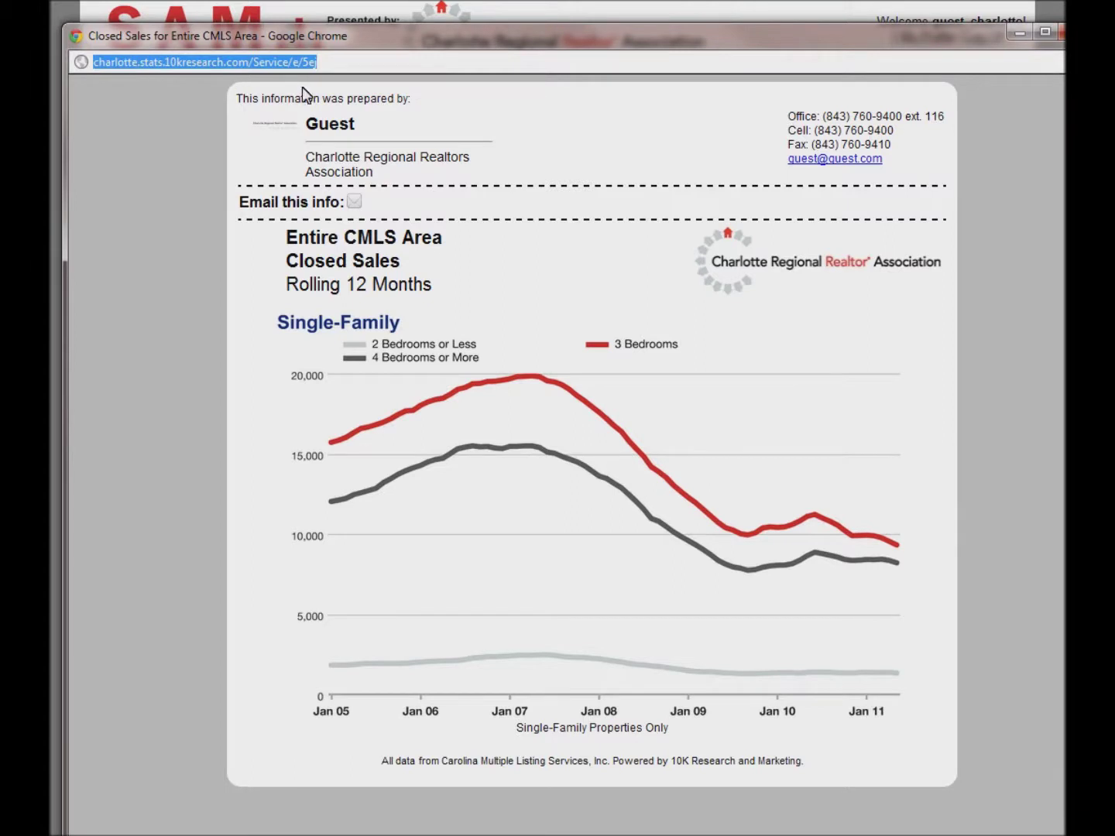
Open and close the Email a Friend form, close the email window, and open Feedback.
left_click(354, 202)
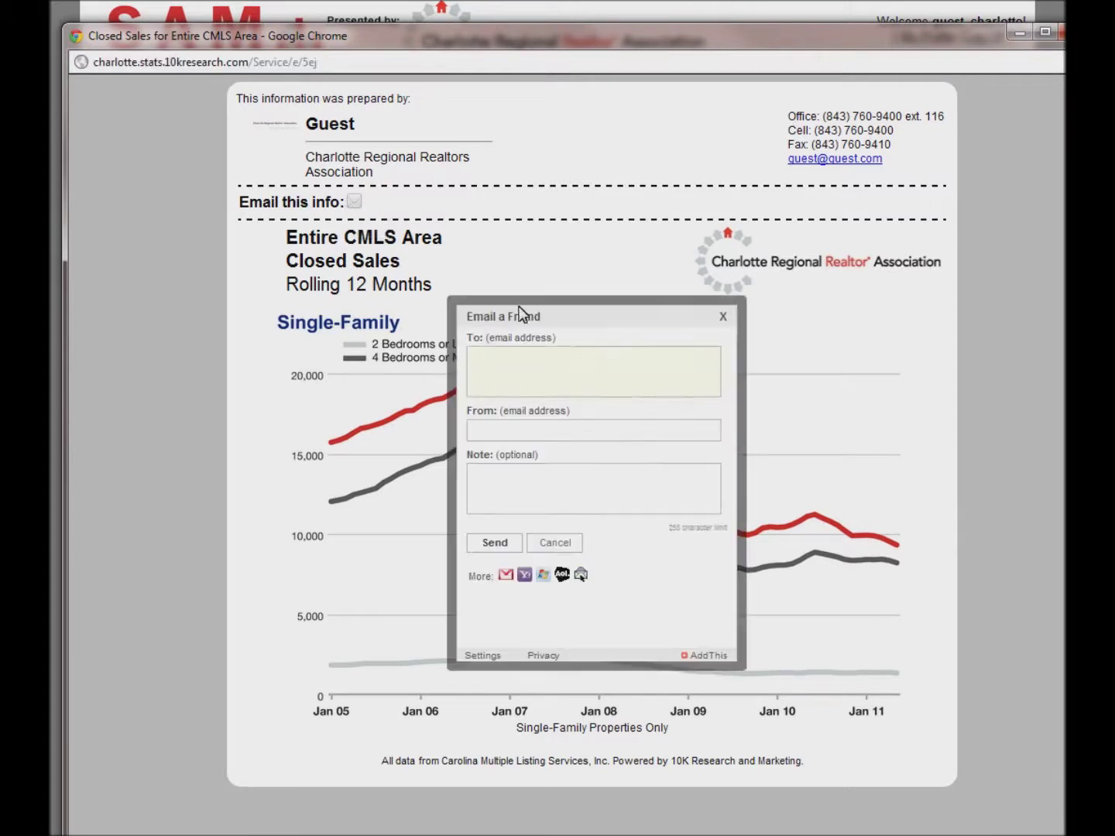
left_click(722, 318)
left_click(1061, 33)
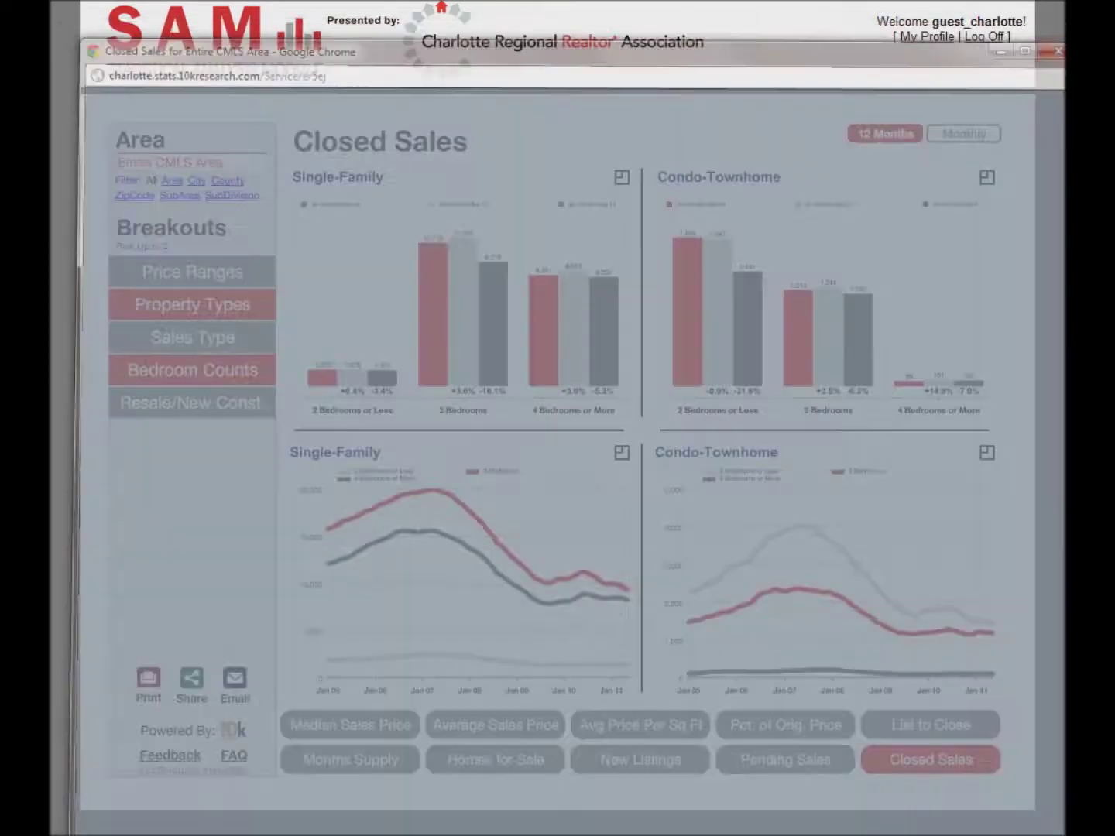
left_click(169, 756)
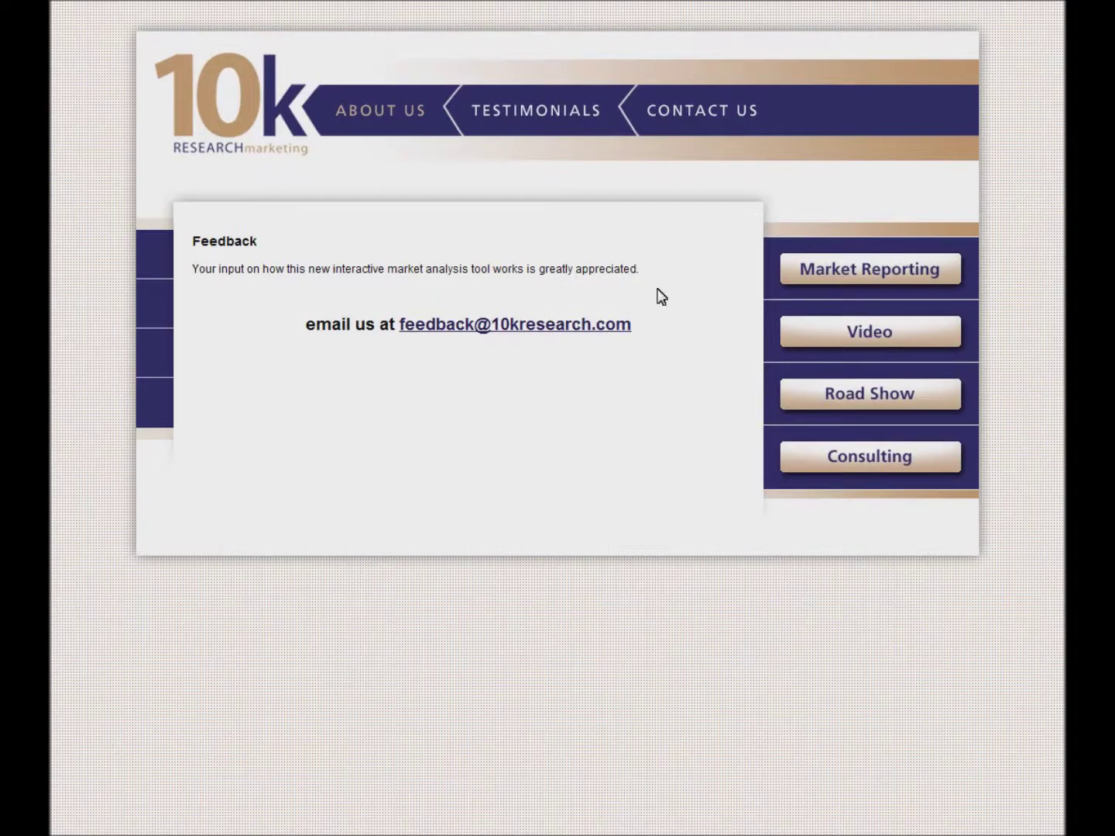
Close the Feedback page and scroll the FAQ to its Print, Share, Email section.
left_click(410, 326)
key("ctrl+w")
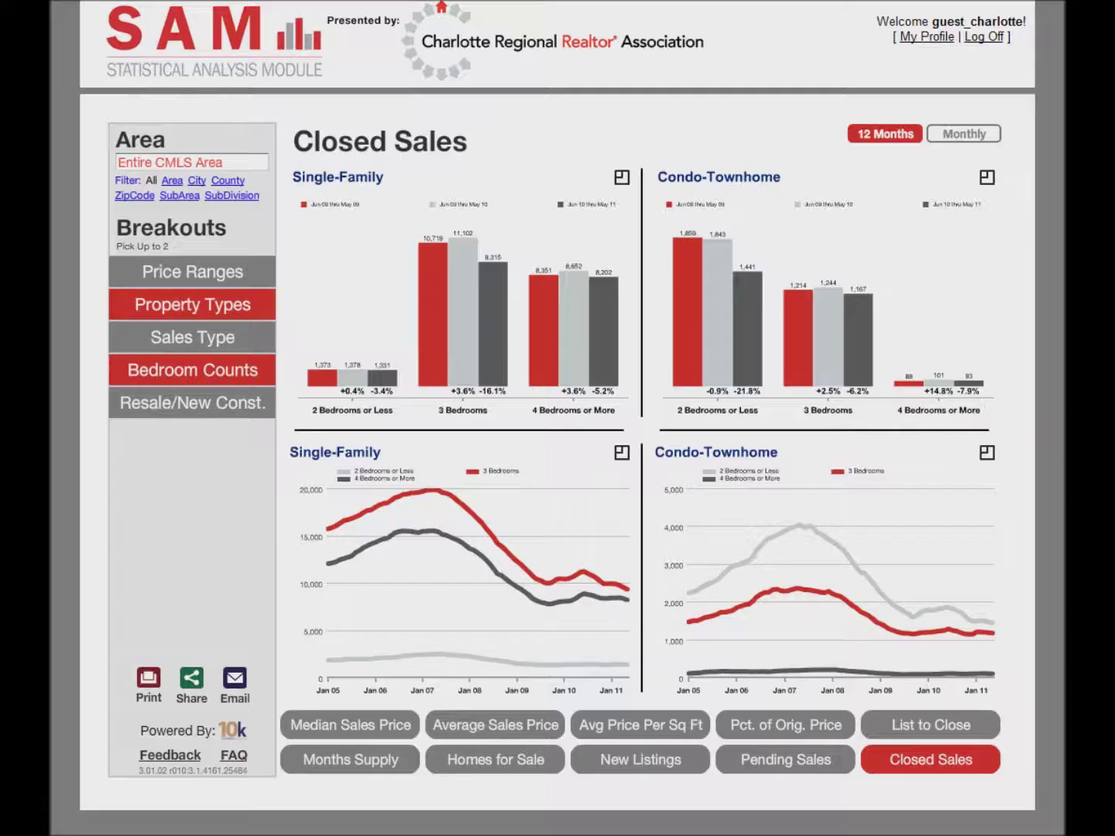
left_click(233, 758)
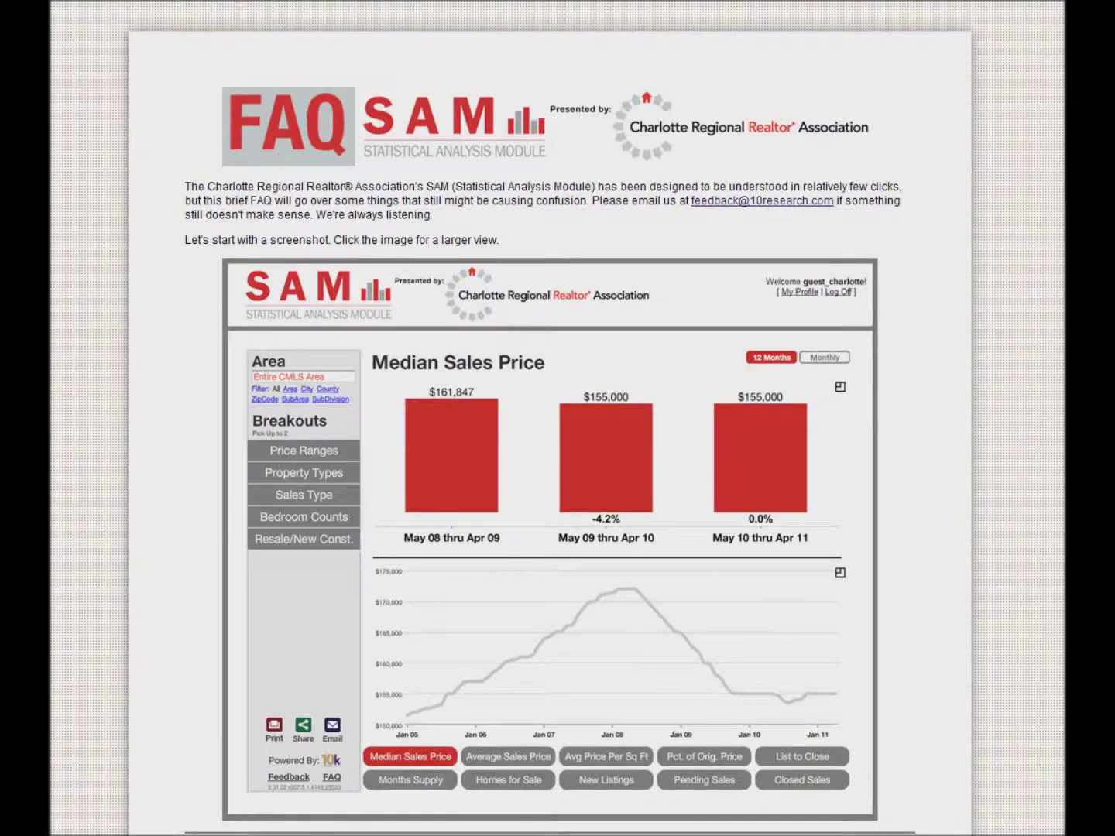
scroll(1053, 328, "down", 15)
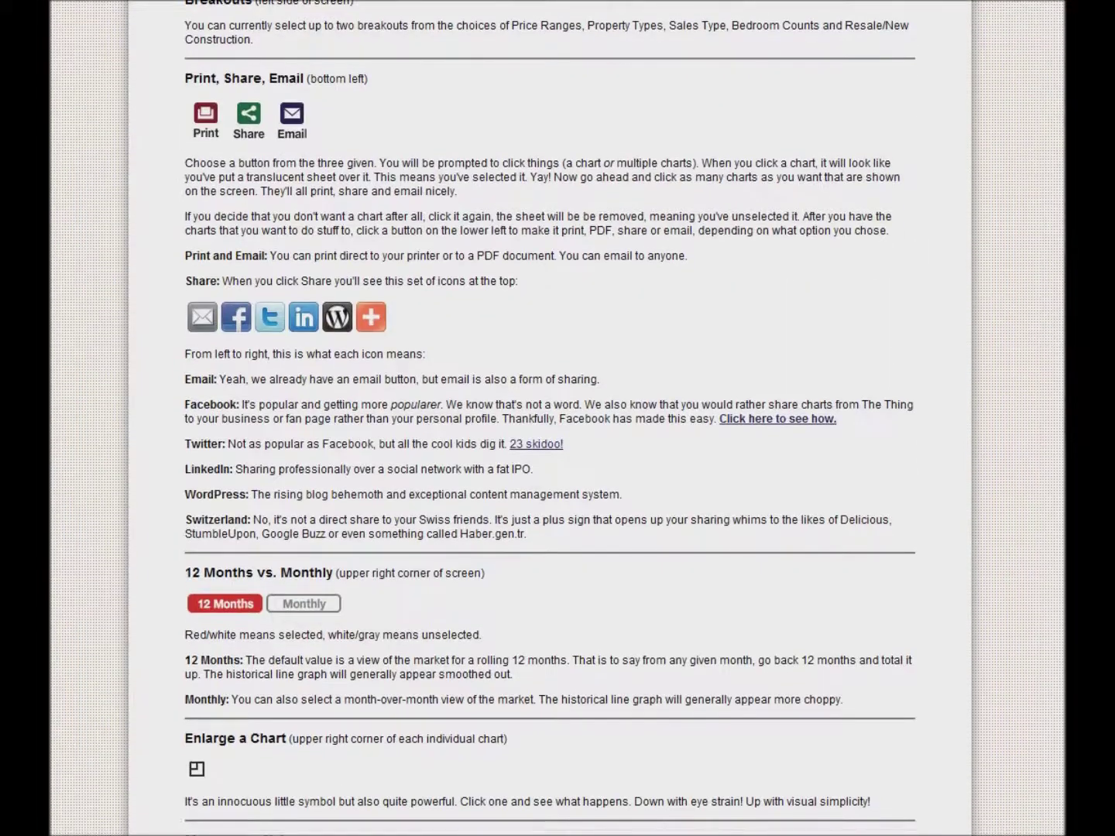